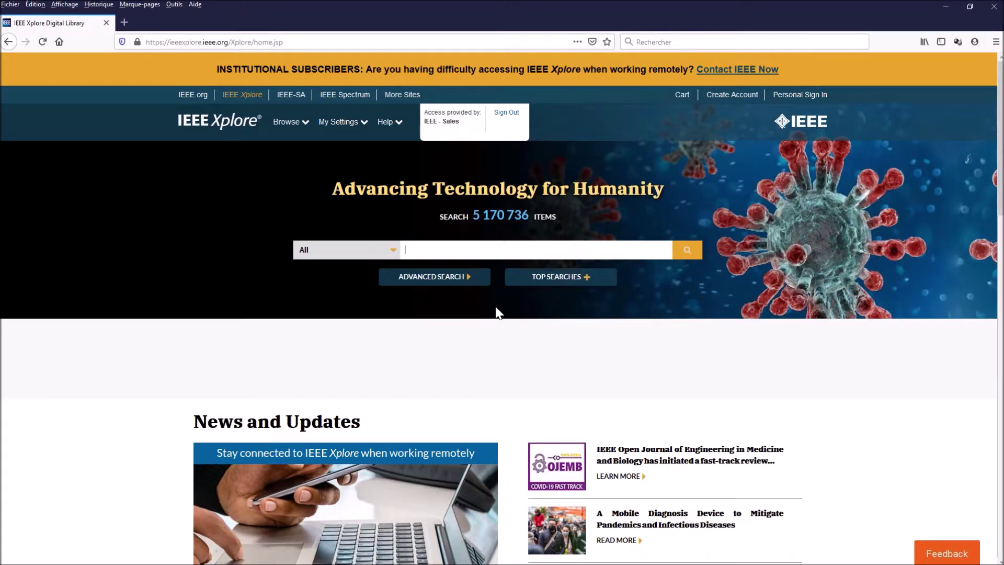
Step: Search all content for the exact phrase "wind energy conversion" excluding induction, using the query "wind energy conversion" NOT induction
left_click(442, 251)
type("wind energy conversion")
type("\"")
type("NOT6")
key("BackSpace")
type("induc")
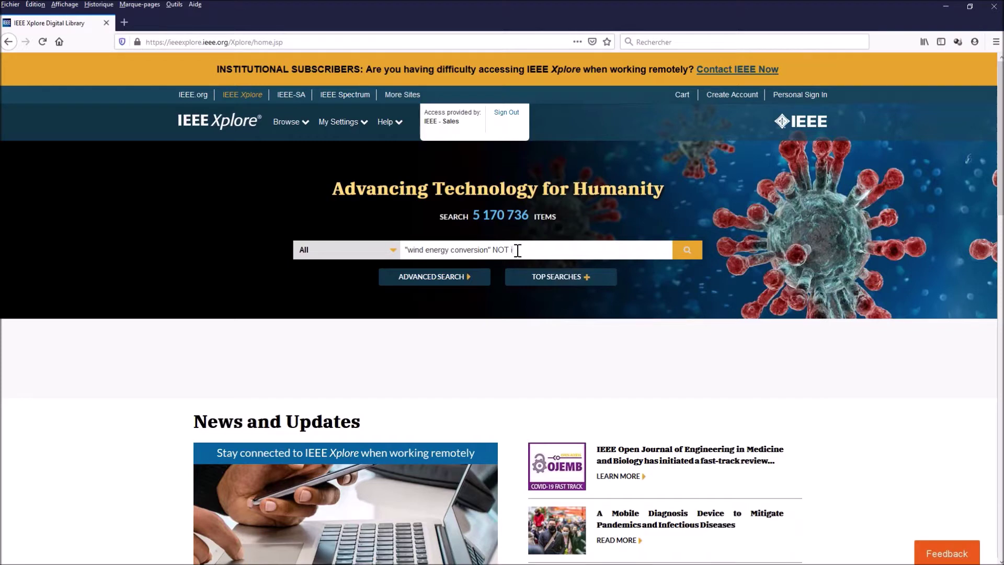
type("tion")
left_click(689, 259)
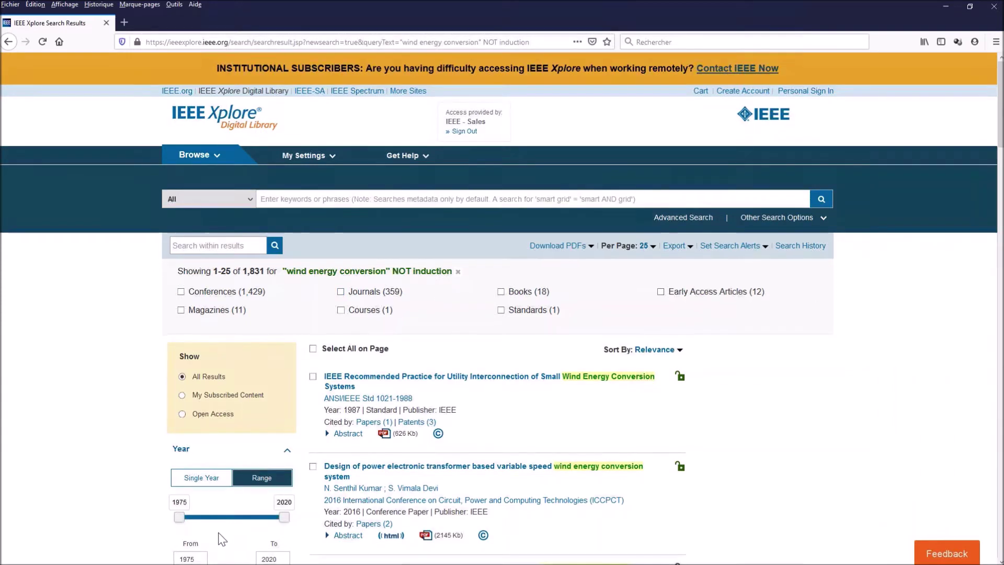
Step: Filter the search results to Journals, Magazines and Early Access Articles
scroll(225, 539, "down", 5)
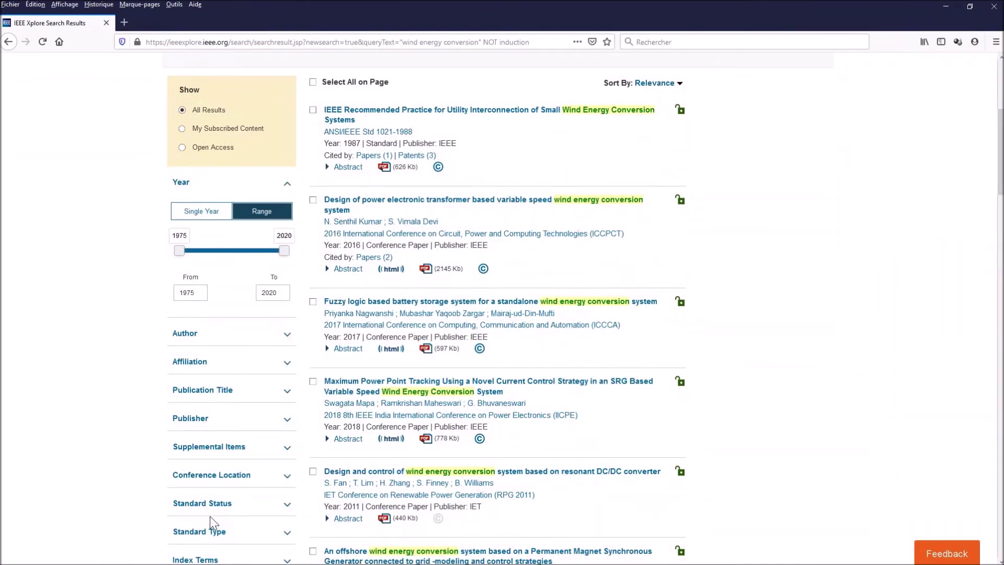
scroll(209, 516, "up", 5)
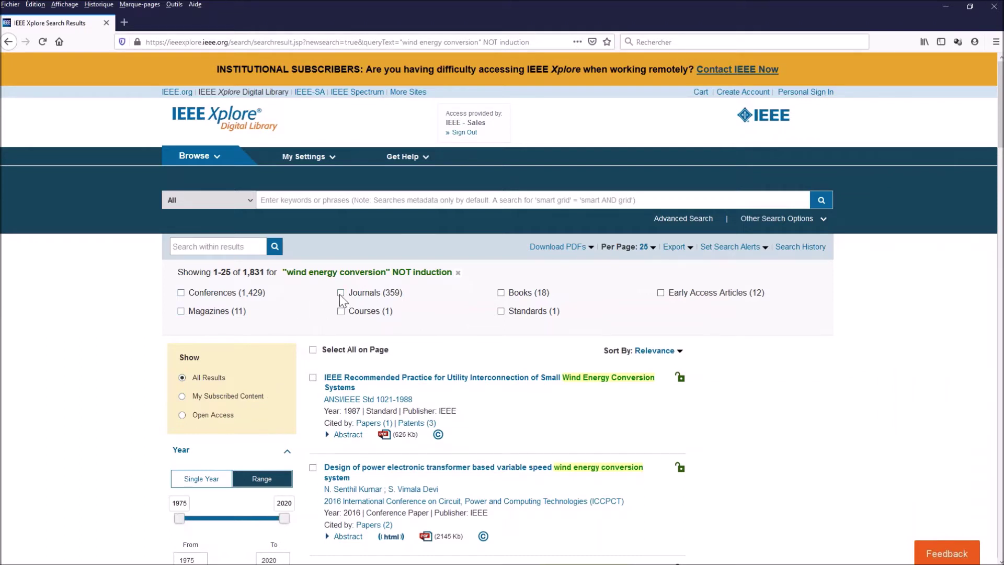
left_click(181, 311)
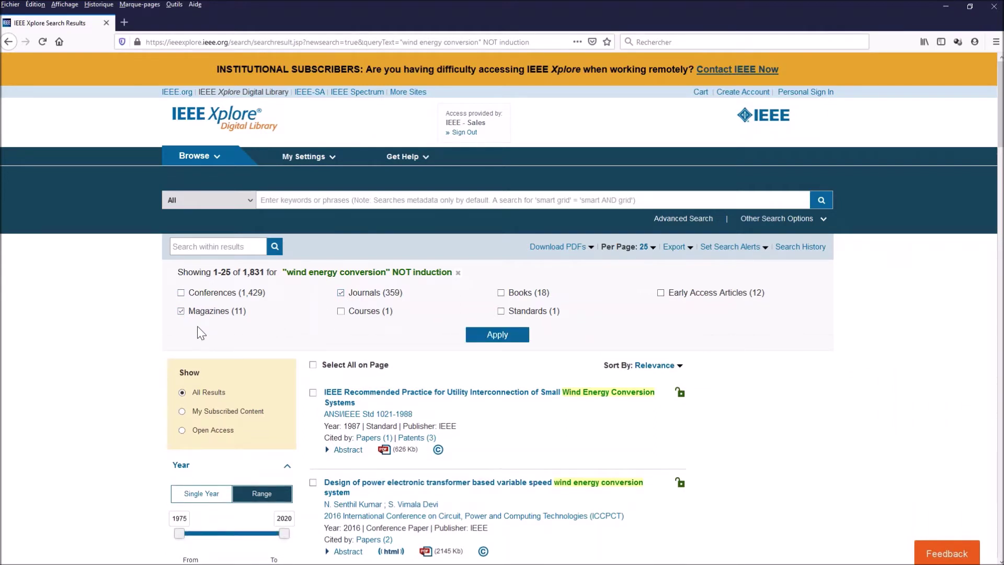
left_click(659, 293)
left_click(499, 337)
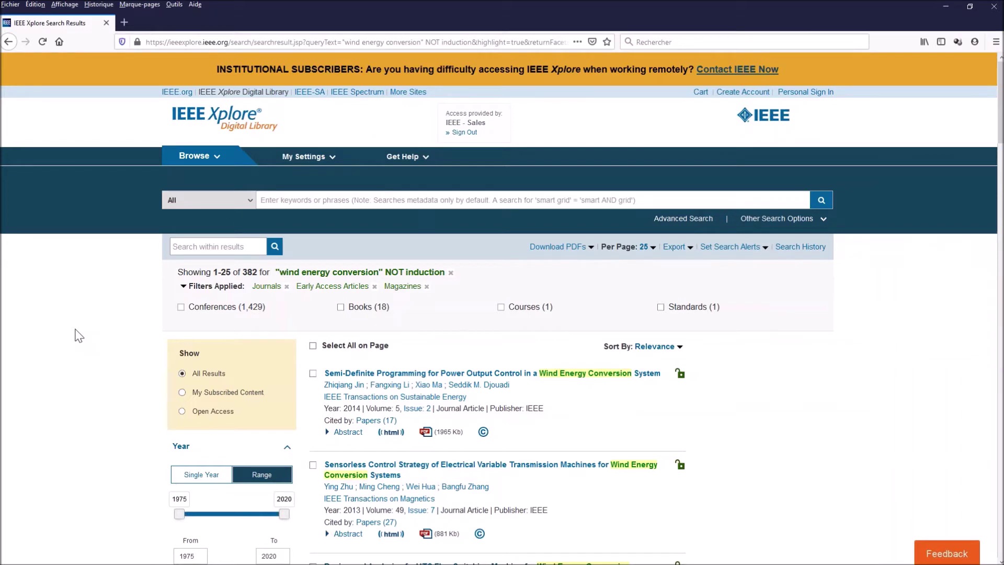
Step: Examine the choices offered by the Author, Publication Title and Publisher filters for these results
scroll(76, 336, "down", 3)
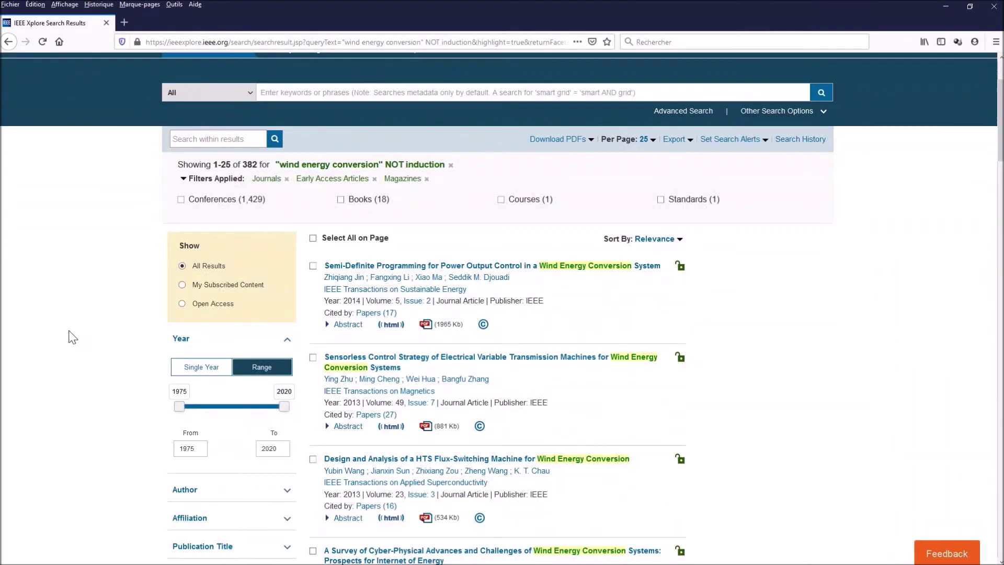
scroll(73, 336, "down", 3)
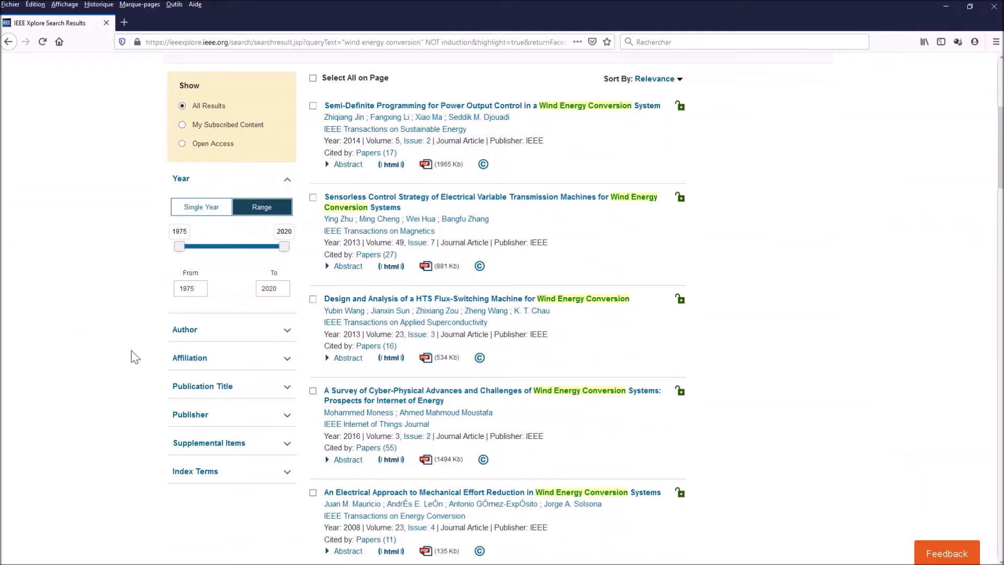
left_click(287, 333)
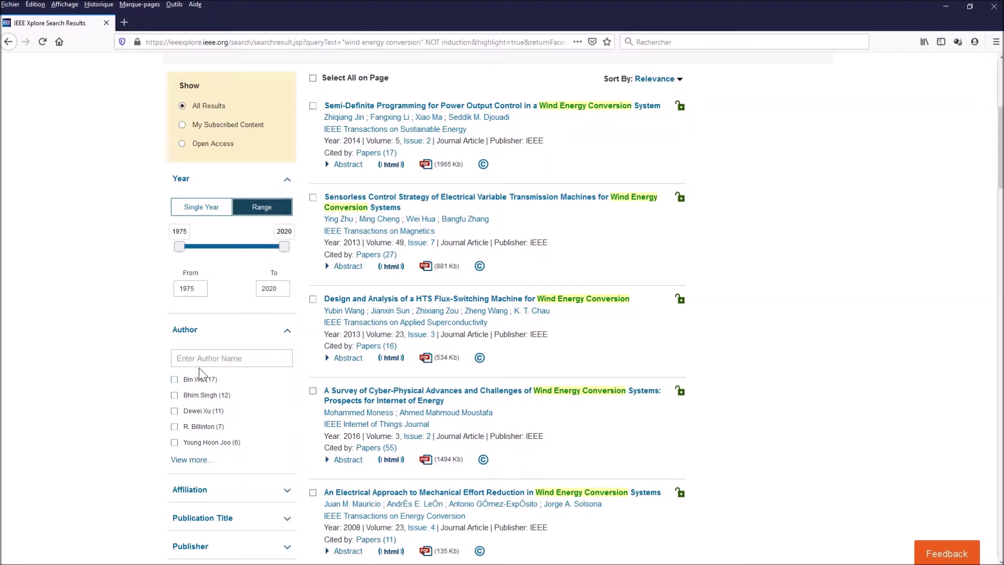
left_click(287, 330)
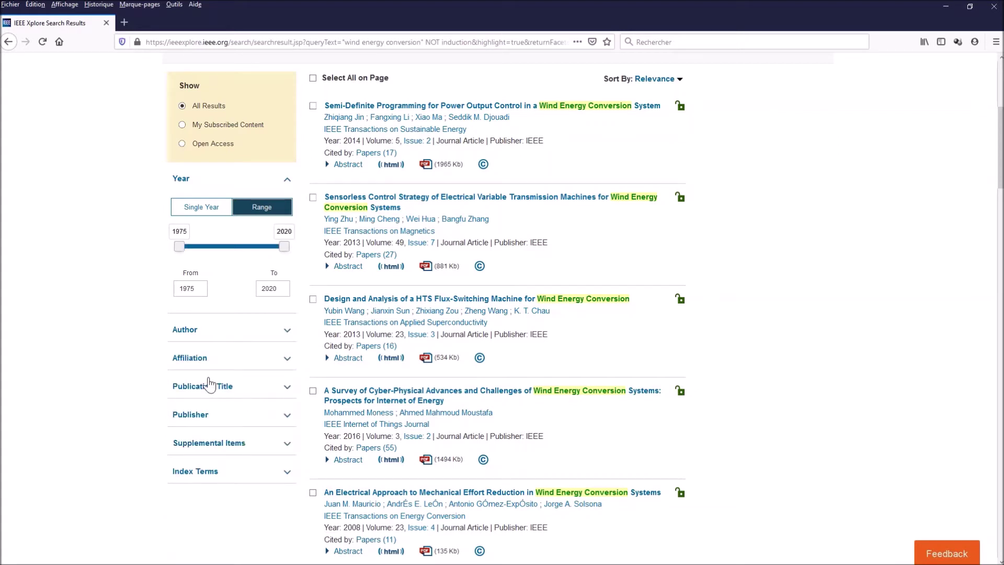
left_click(285, 390)
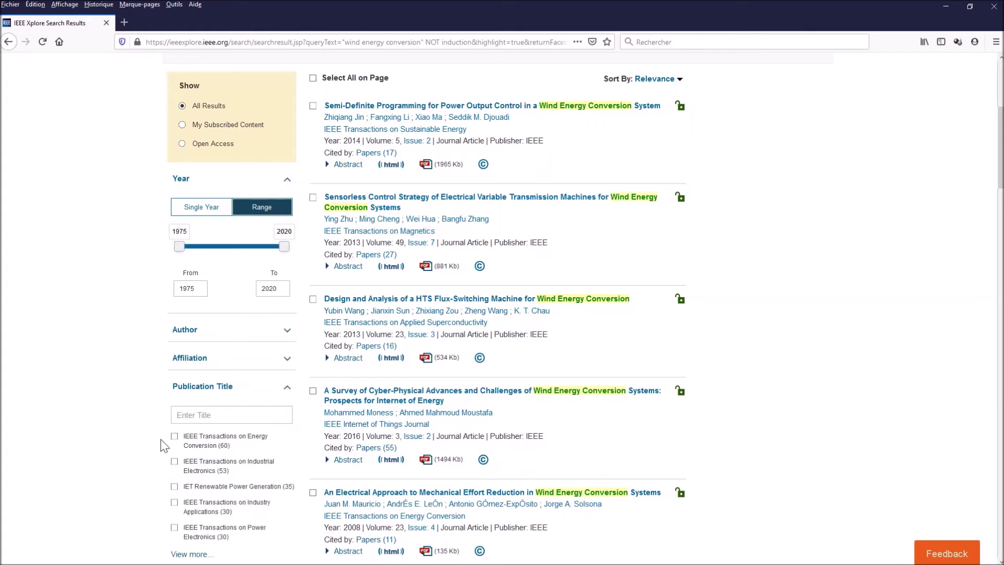
scroll(157, 434, "down", 3)
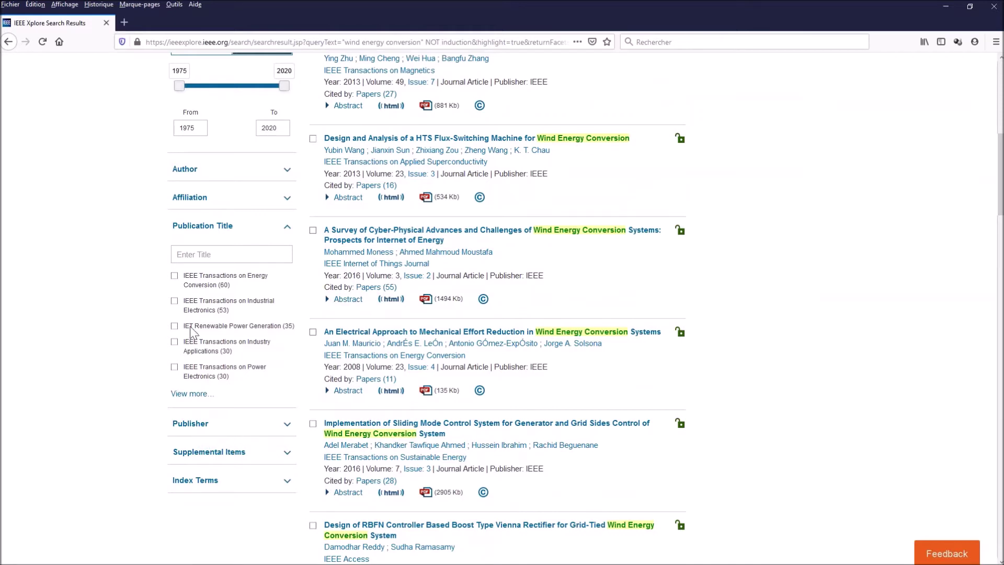
left_click(289, 231)
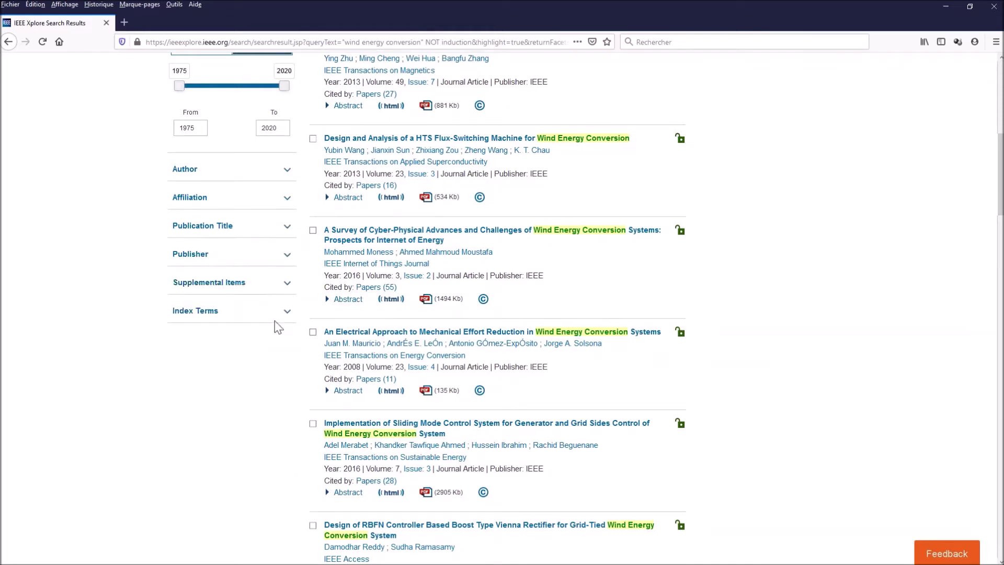
left_click(288, 257)
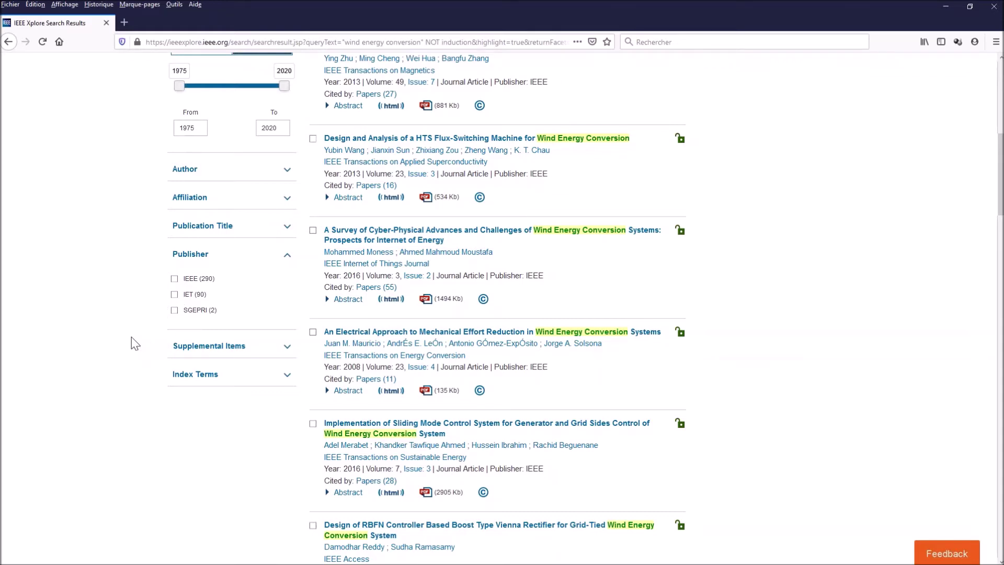
Step: Limit the results to publications from 2010 onward by setting the start of the year range to 2010
scroll(131, 337, "up", 4)
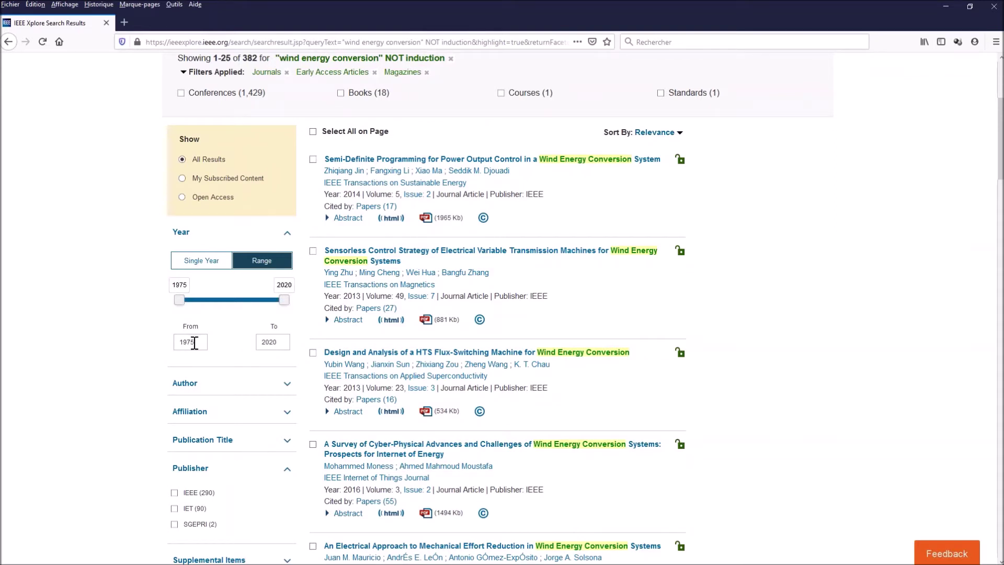
left_click_drag(195, 343, 162, 334)
type("2010")
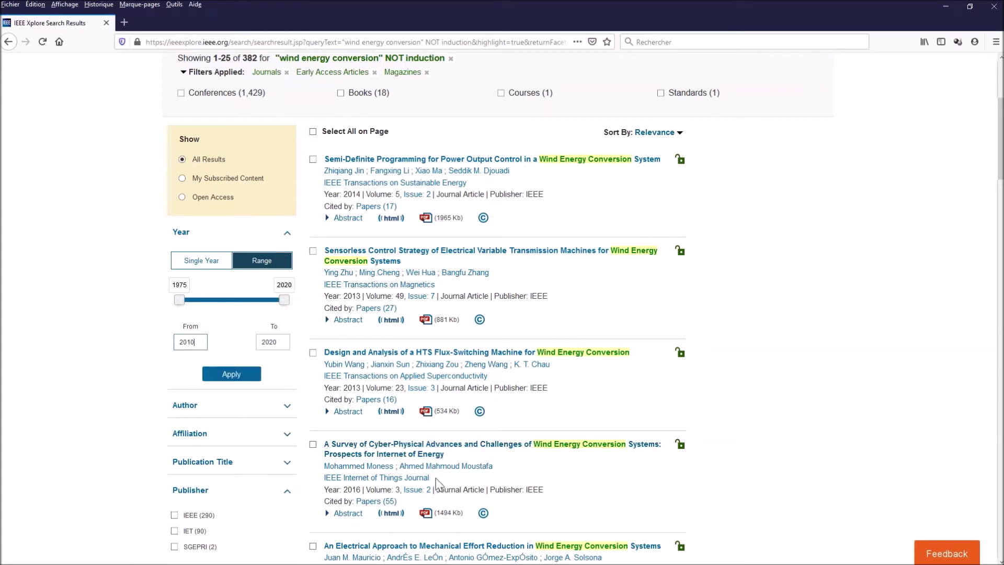
left_click(236, 375)
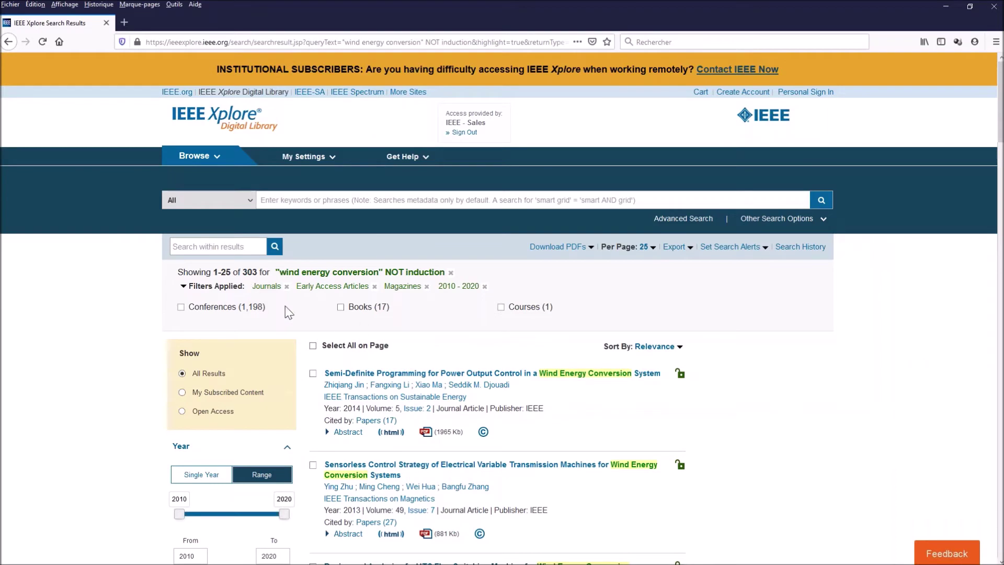
Step: Look through the filtered results, examining each paper's access icon and its abstract, HTML and PDF links
scroll(772, 399, "down", 1)
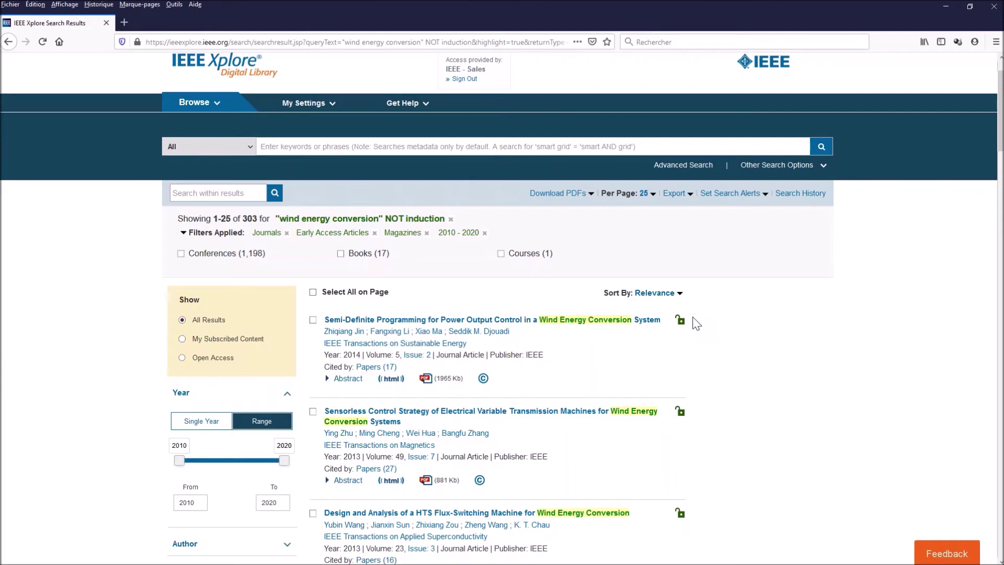
scroll(735, 344, "down", 3)
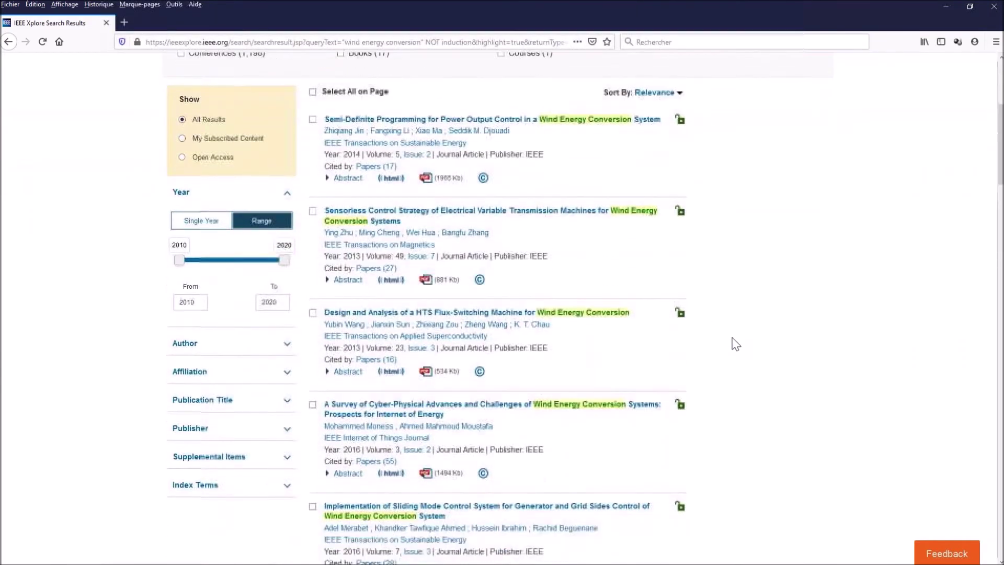
scroll(728, 345, "down", 4)
scroll(717, 347, "up", 5)
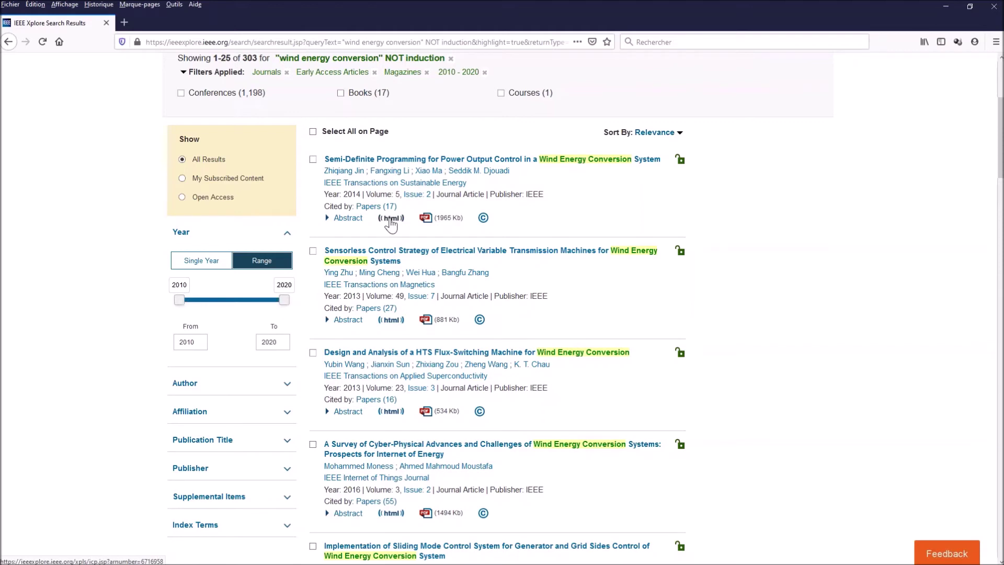
scroll(772, 247, "up", 1)
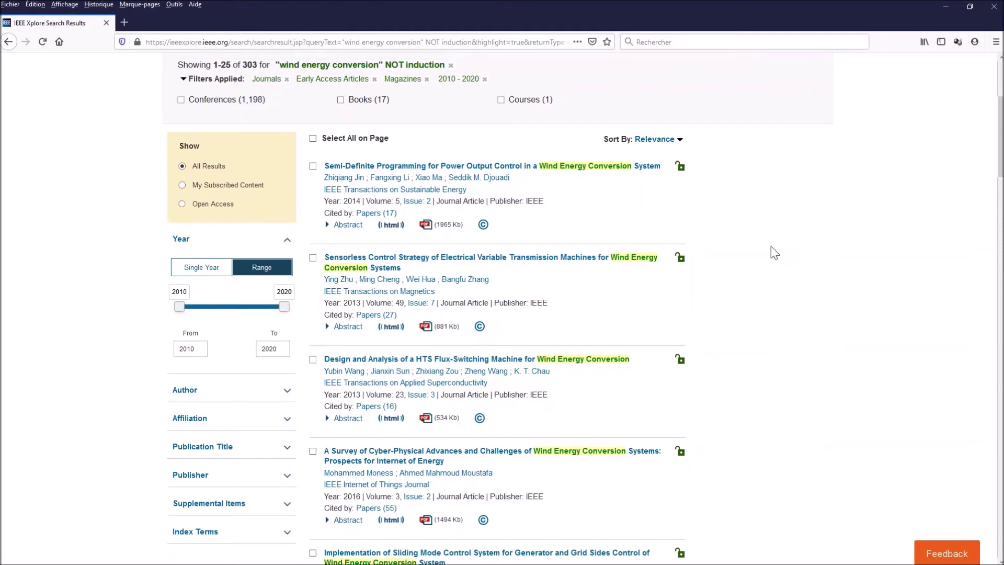
scroll(773, 253, "up", 2)
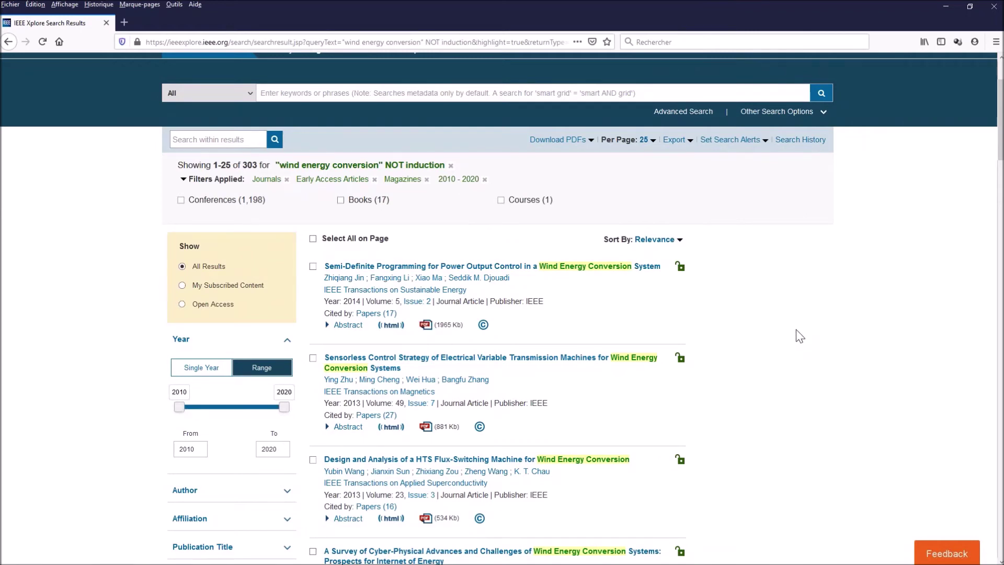
scroll(733, 336, "down", 2)
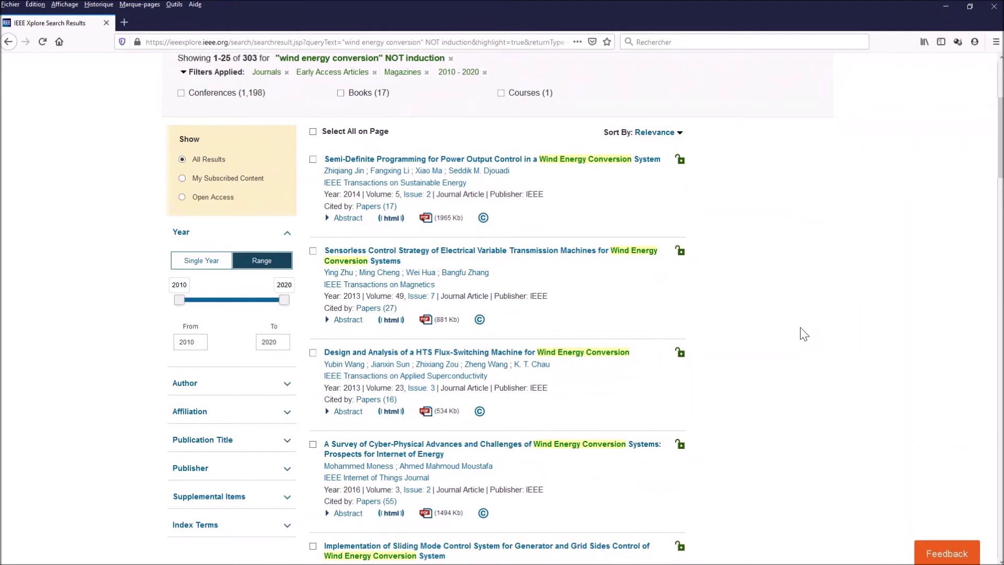
Step: Select the first four papers in the results list
left_click(313, 159)
left_click(312, 251)
left_click(313, 353)
left_click(312, 445)
scroll(808, 407, "up", 5)
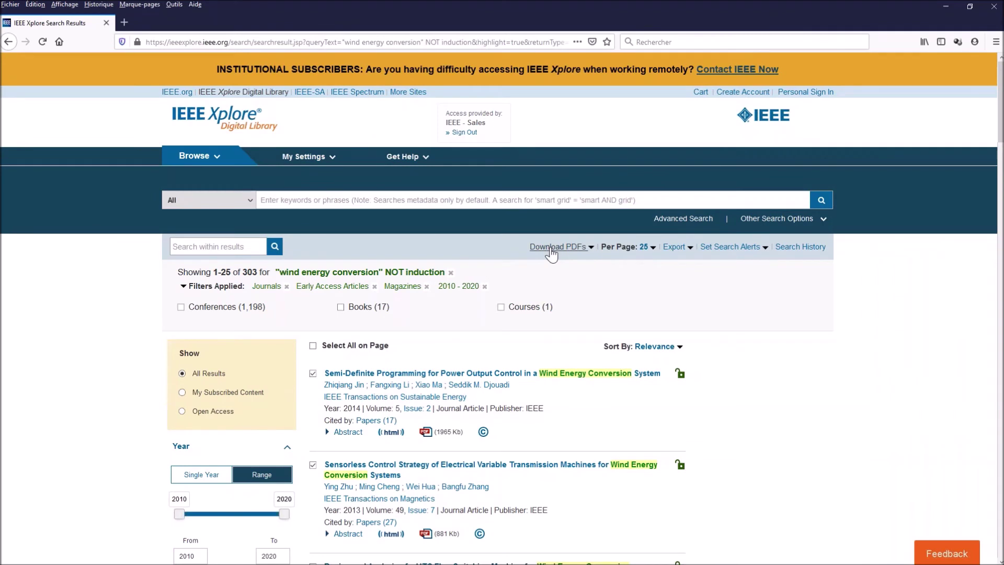
Step: View the PDF download list for the selected papers, toggle the HTS Flux-Switching Machine paper off and on, and cancel without downloading
left_click(551, 250)
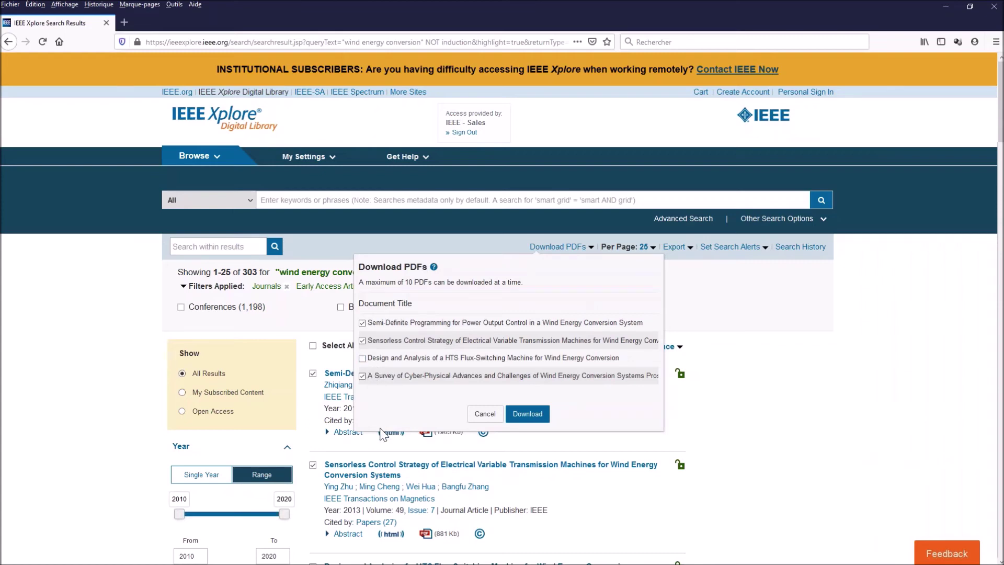
left_click(361, 359)
left_click(362, 359)
left_click(482, 416)
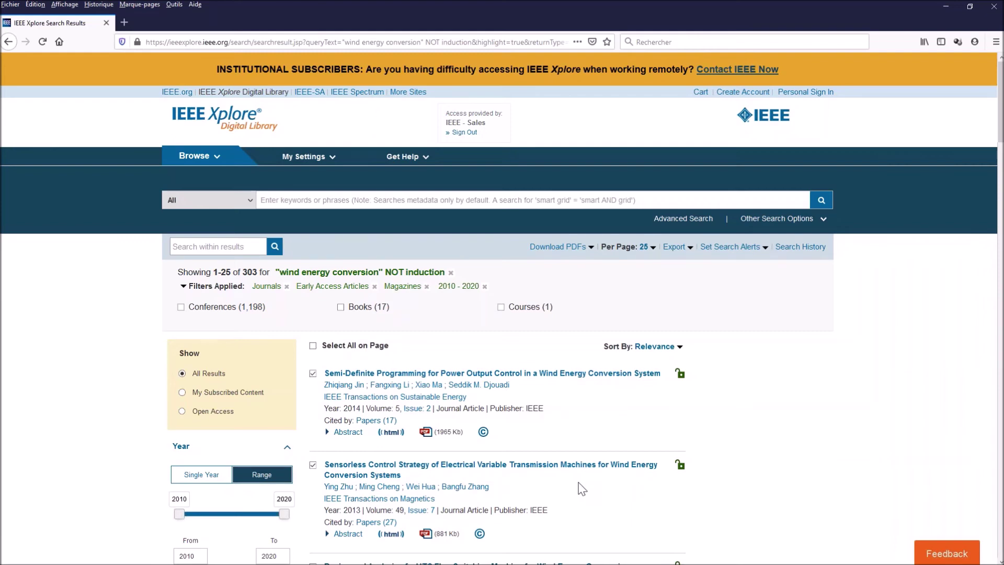
Step: Deselect the four selected papers in the results list
left_click(313, 374)
left_click(313, 464)
scroll(313, 471, "down", 2)
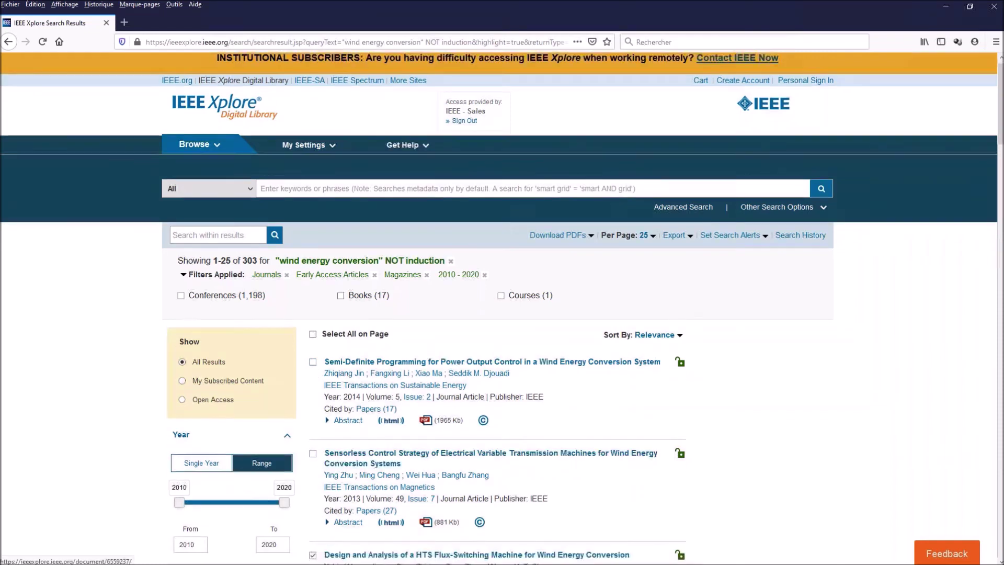
left_click(313, 460)
scroll(314, 476, "down", 2)
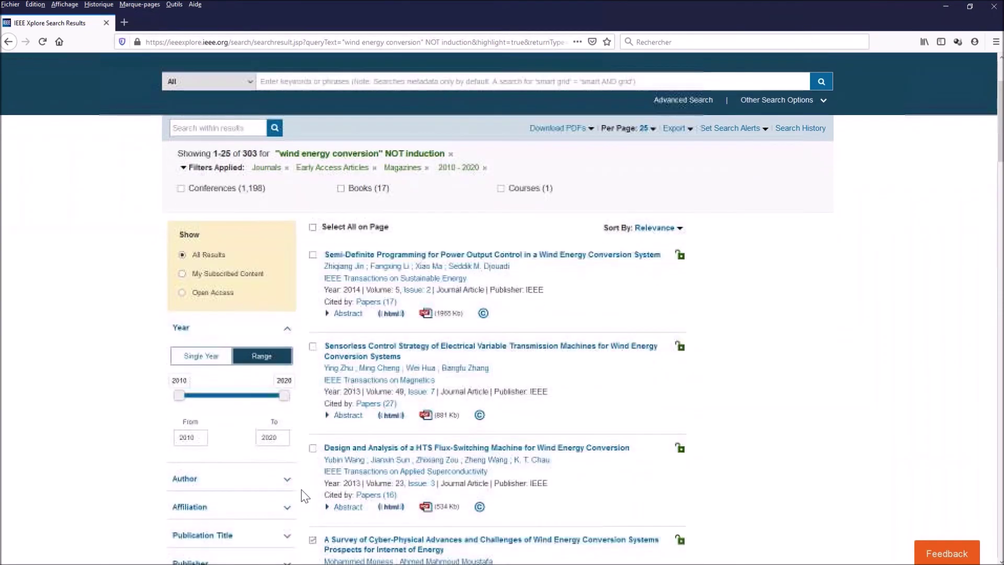
left_click(313, 446)
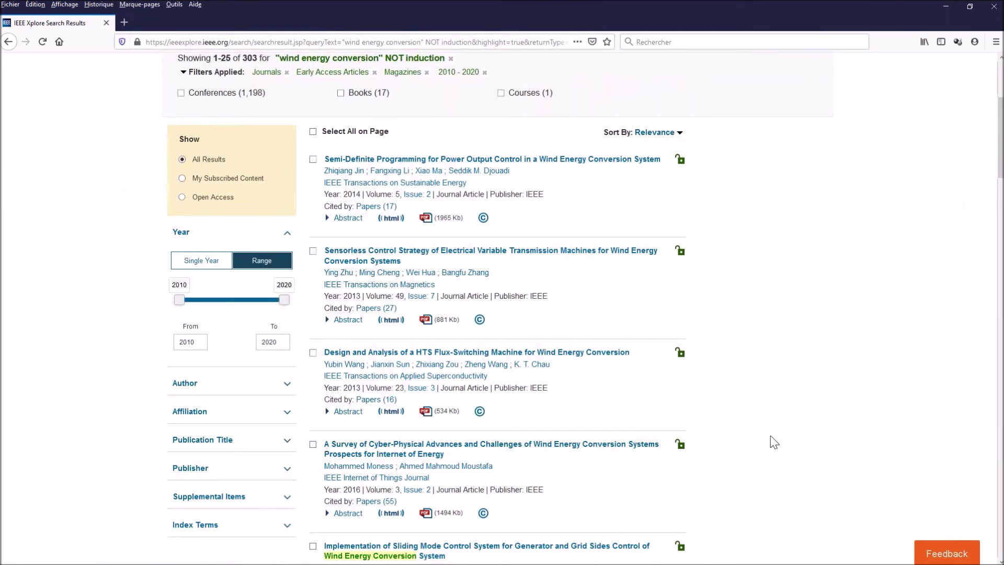
Step: Review the export options for search results and citations, and check the search alert feature
scroll(773, 443, "up", 3)
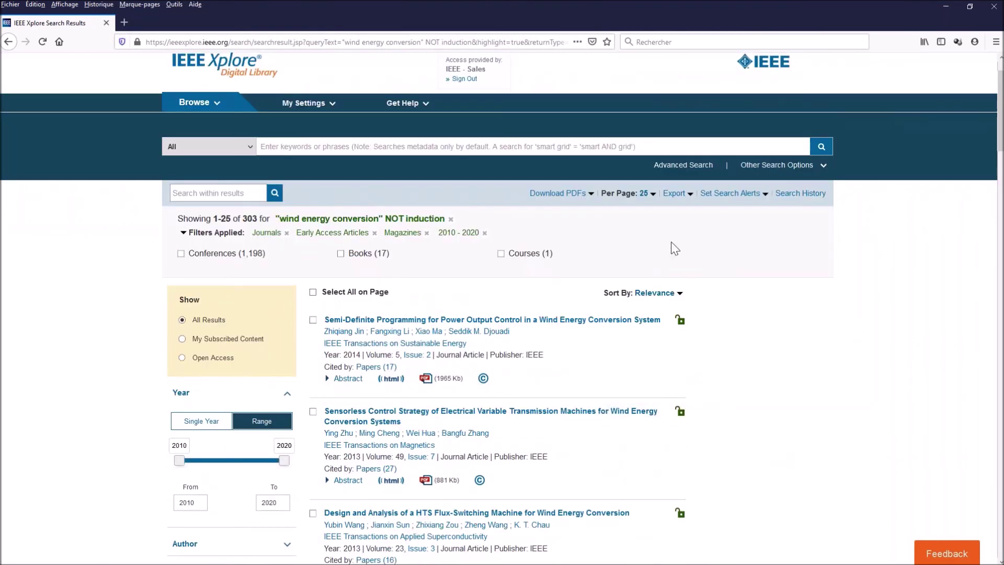
left_click(689, 195)
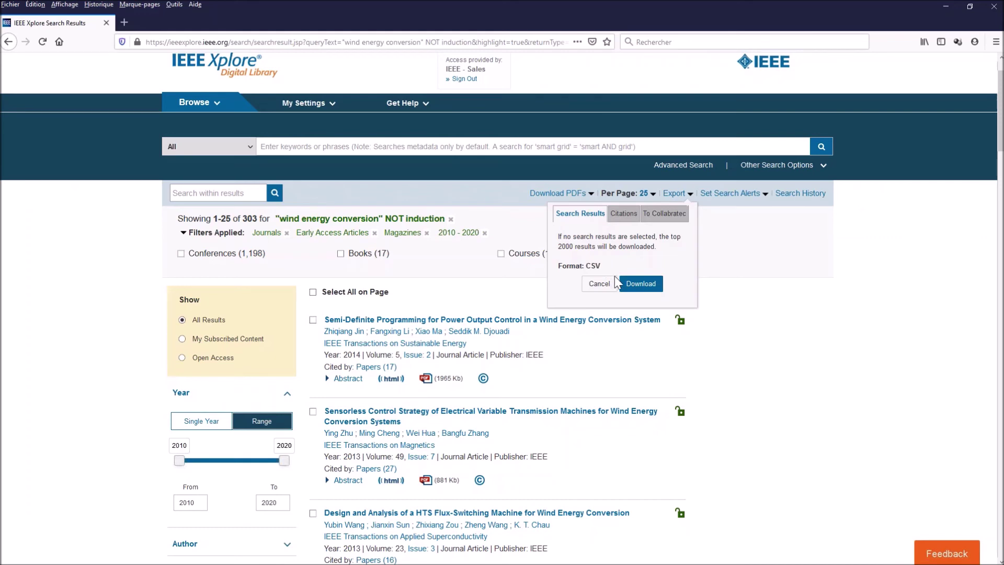
left_click(623, 213)
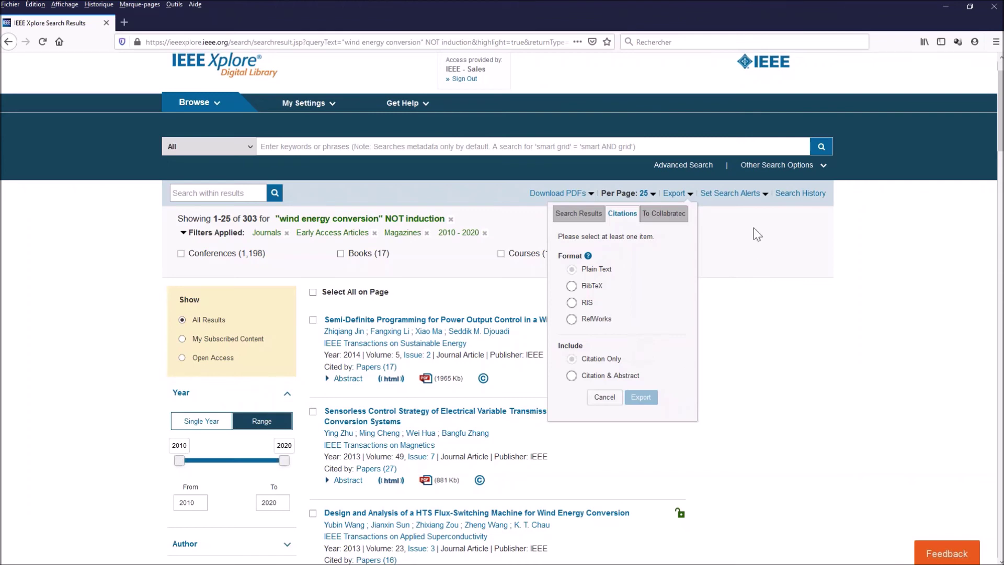
left_click(766, 199)
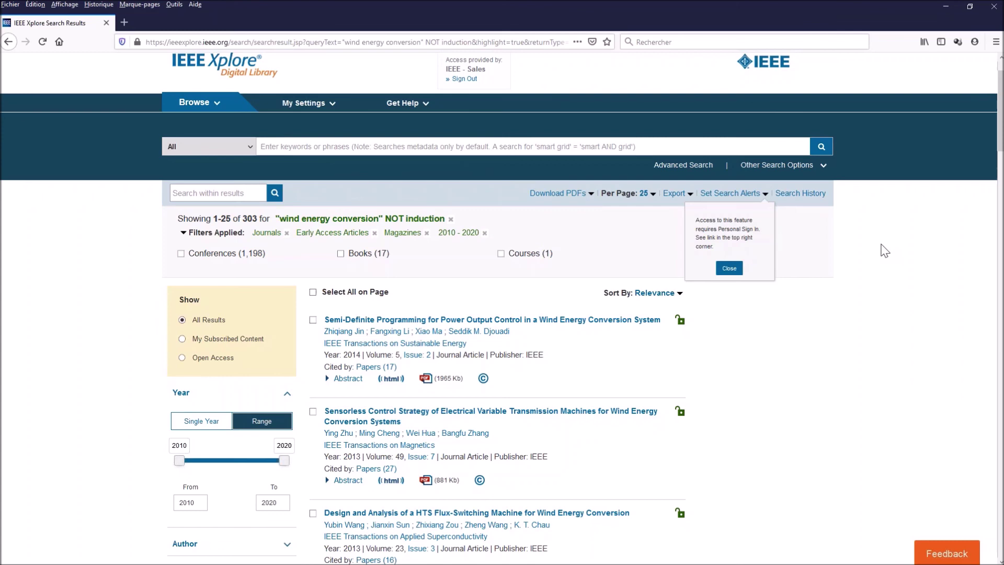
left_click(881, 246)
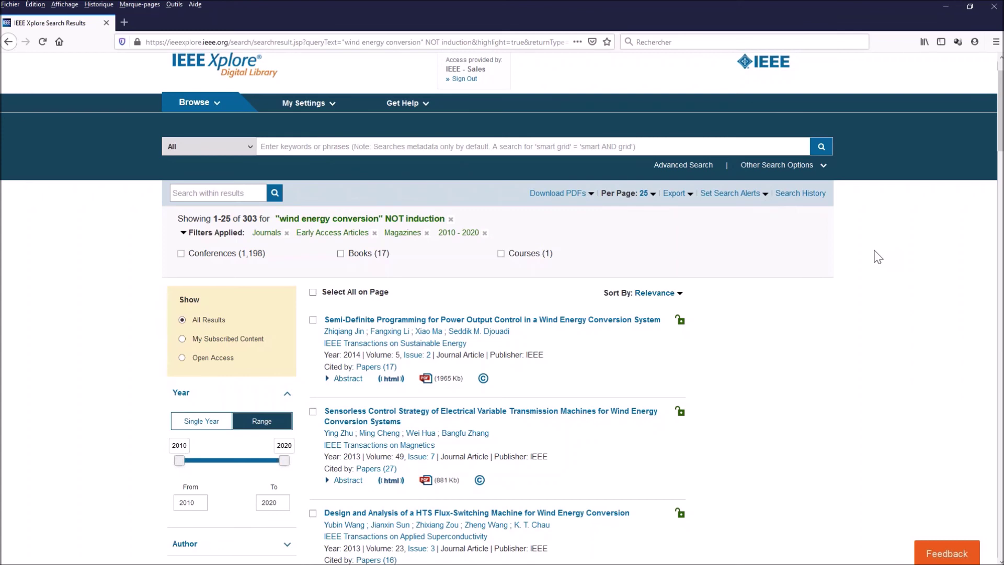
Step: Sort the results by Newest First and open the sort order choices again
left_click(681, 297)
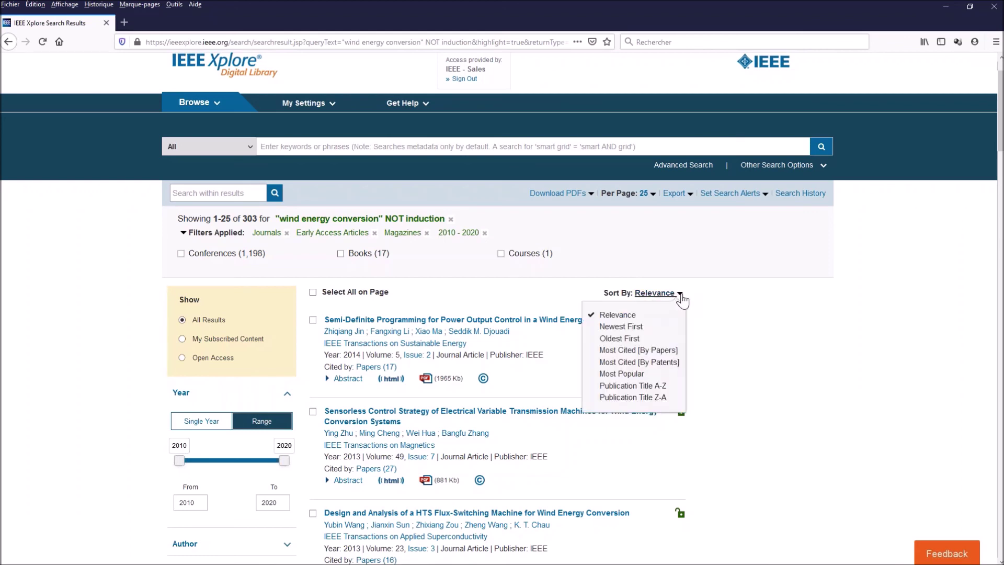
left_click(624, 328)
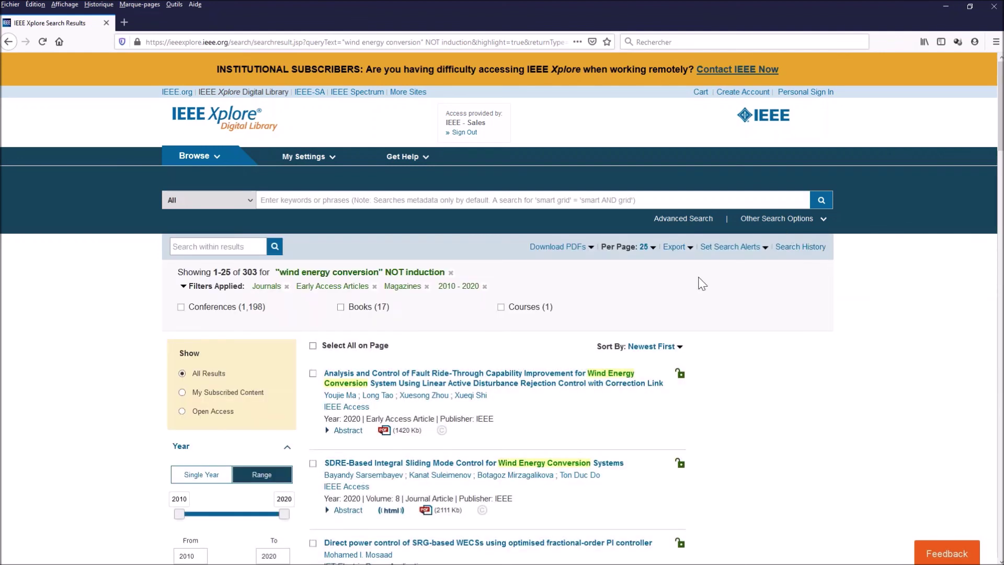
left_click(681, 349)
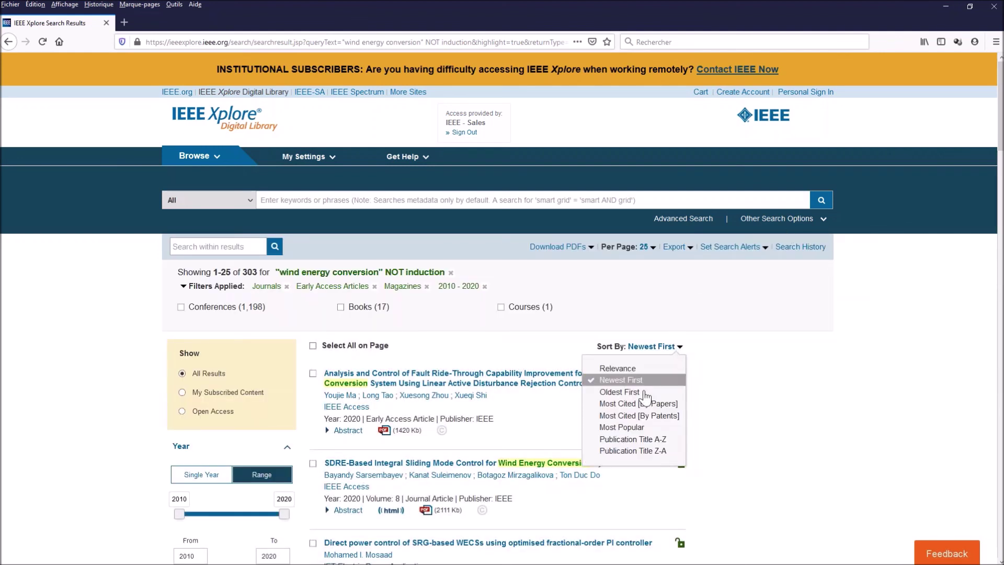